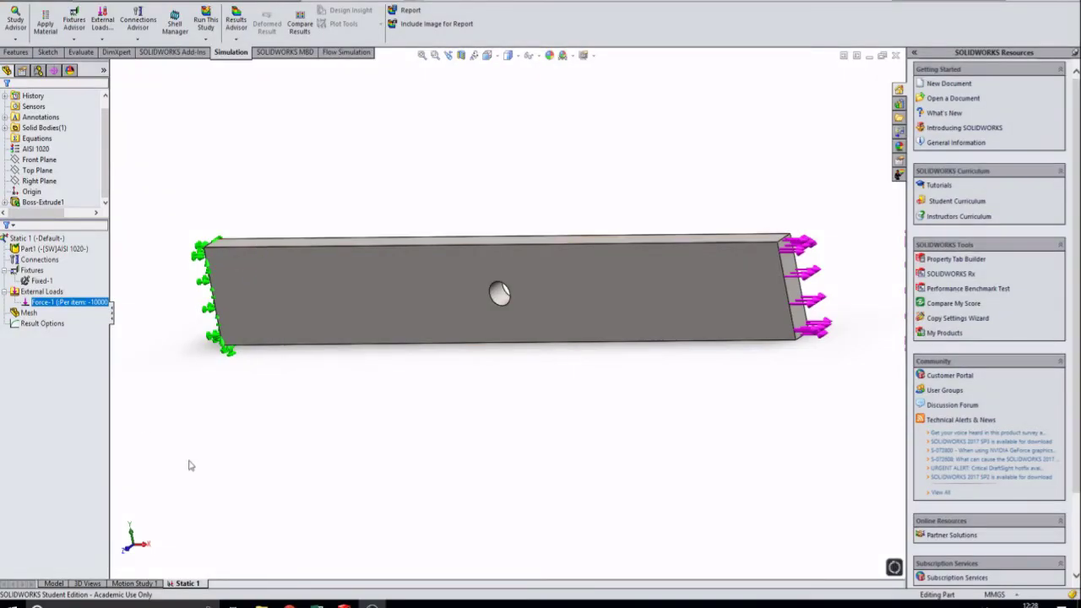
middle_click_drag(362, 330, 746, 299)
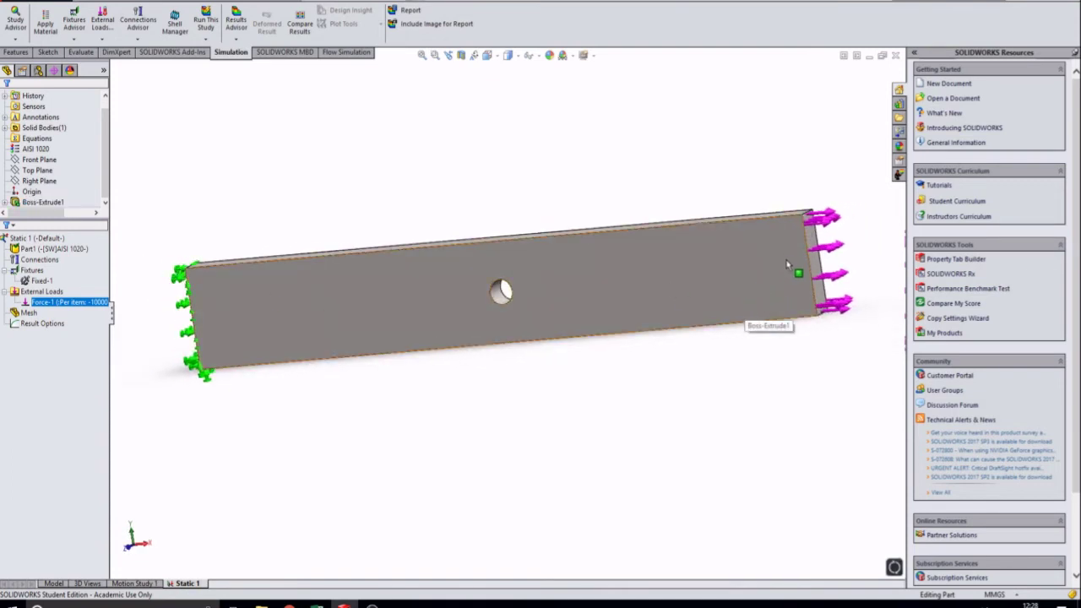
left_click(813, 272)
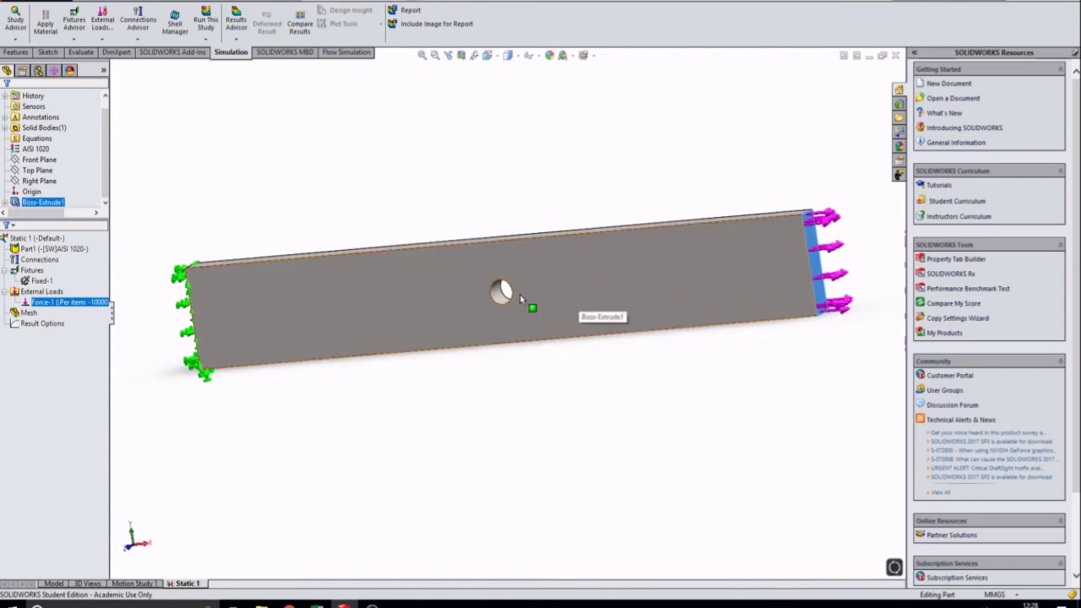
left_click(11, 324)
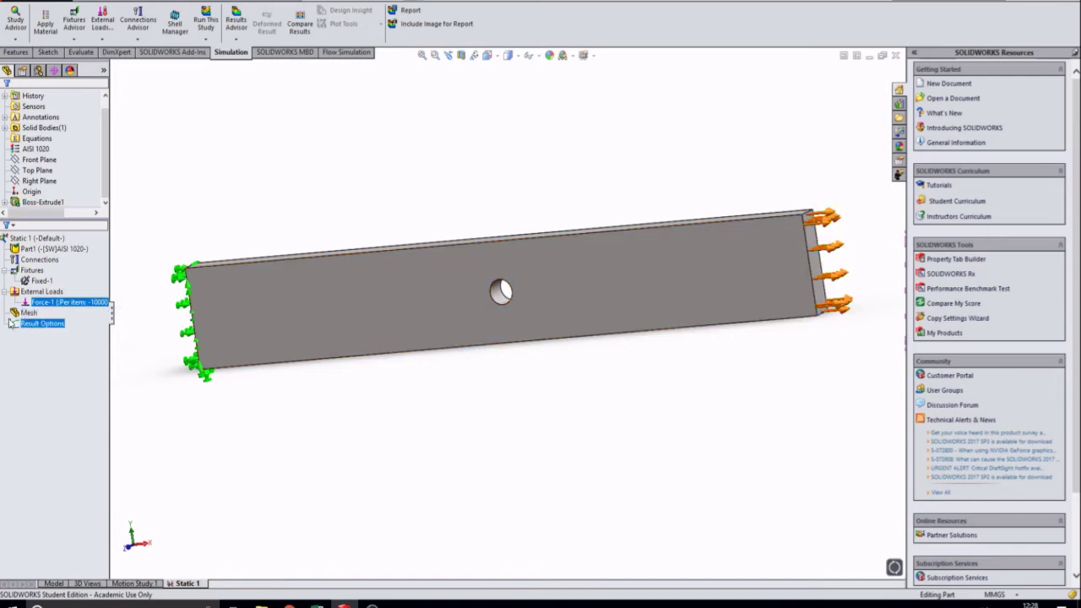
Create a standard mesh with a 40 mm global element size for Static 1 and run the study.
left_click(23, 313)
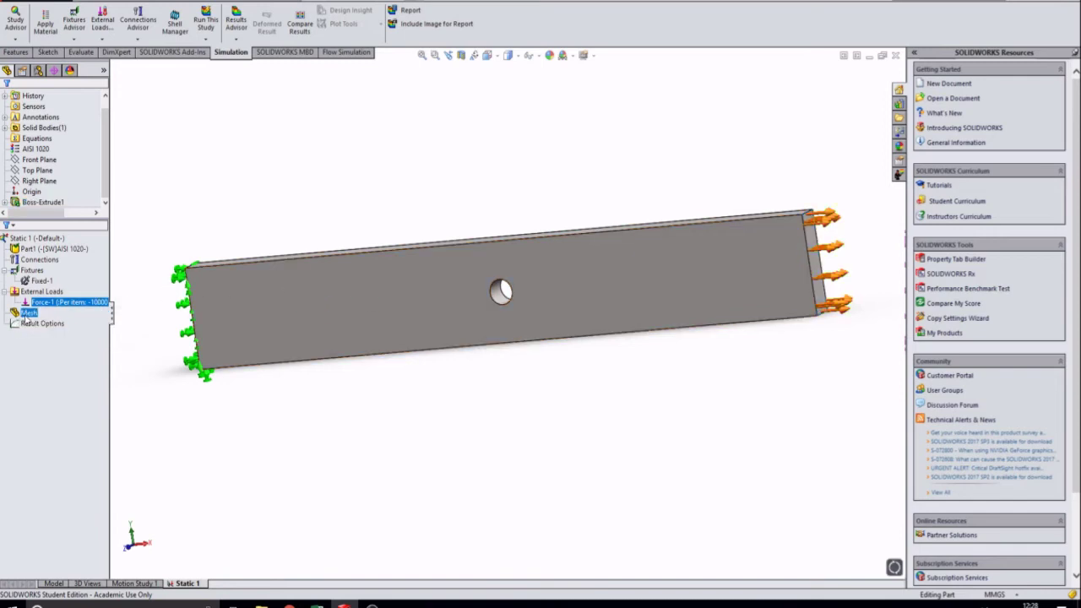
right_click(26, 317)
left_click(51, 323)
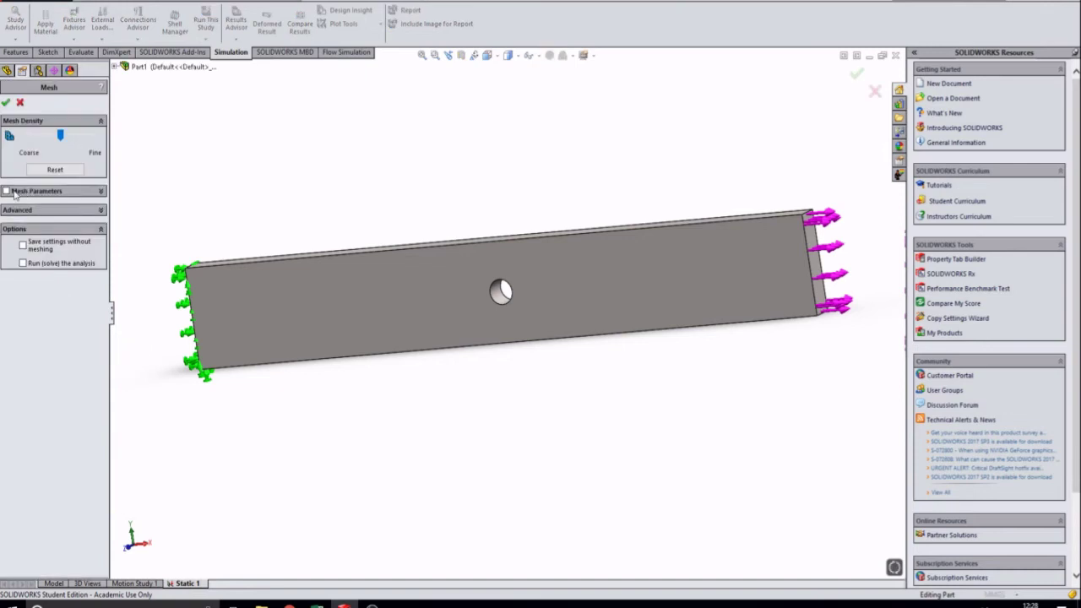
left_click(7, 192)
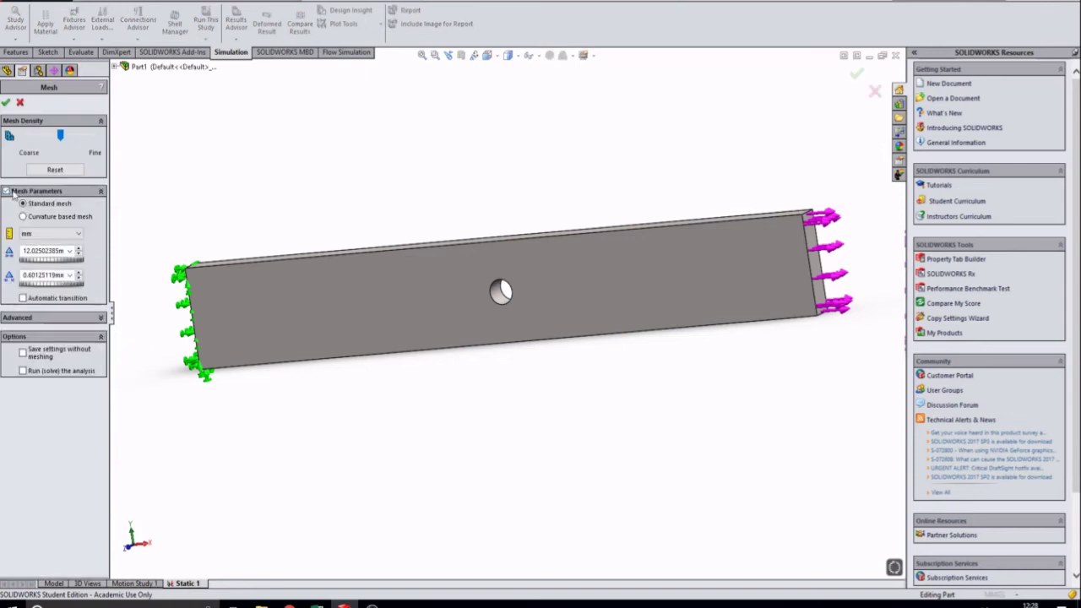
double_click(49, 251)
type("40")
left_click(6, 101)
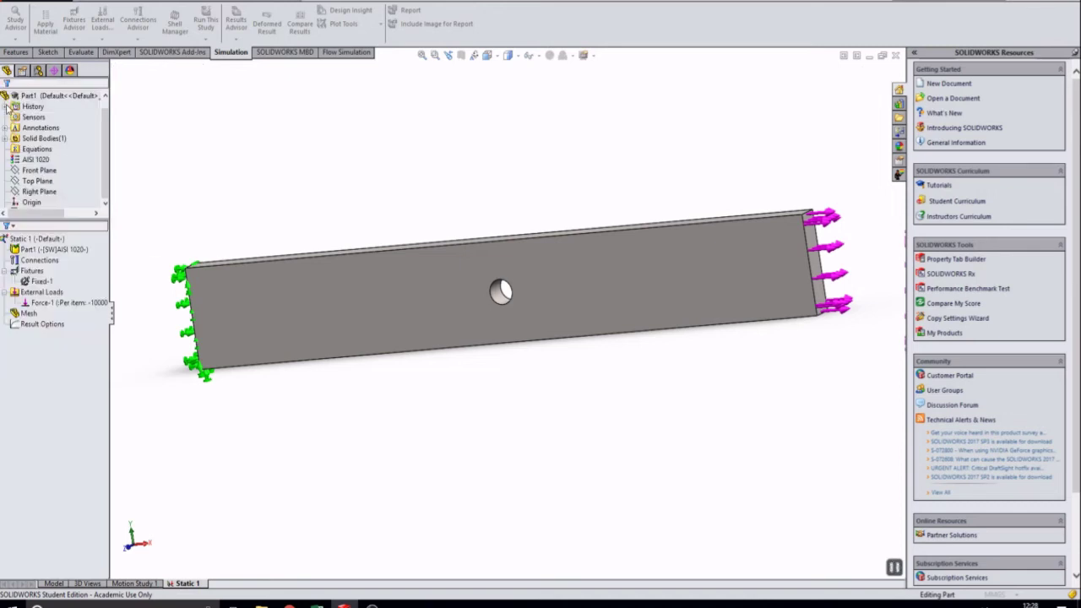
left_click(202, 20)
left_click(267, 23)
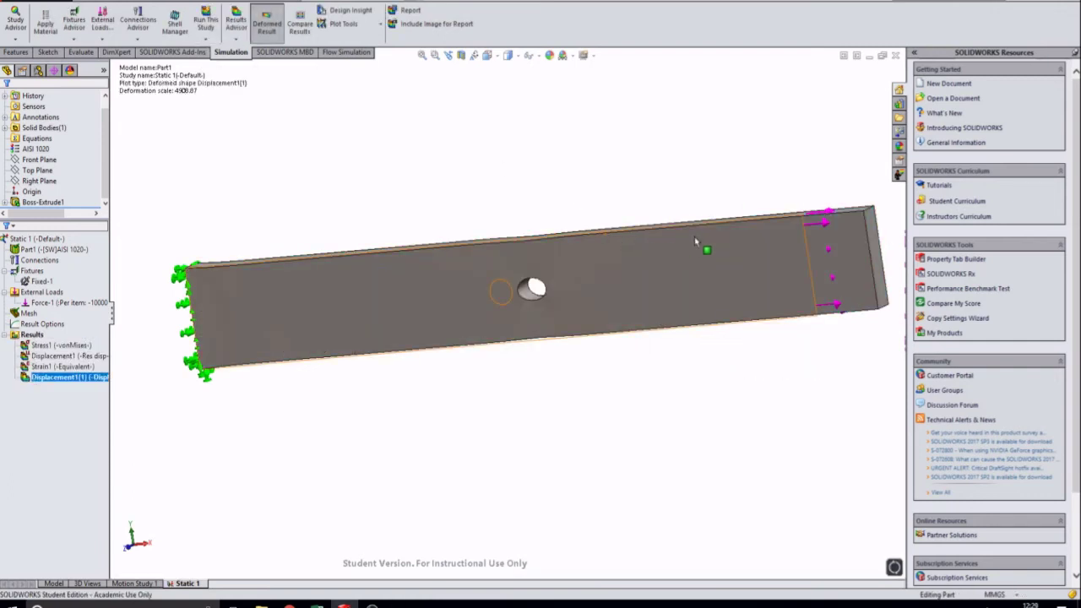
Display the von Mises stress plot and set its units to N/m^2.
double_click(59, 344)
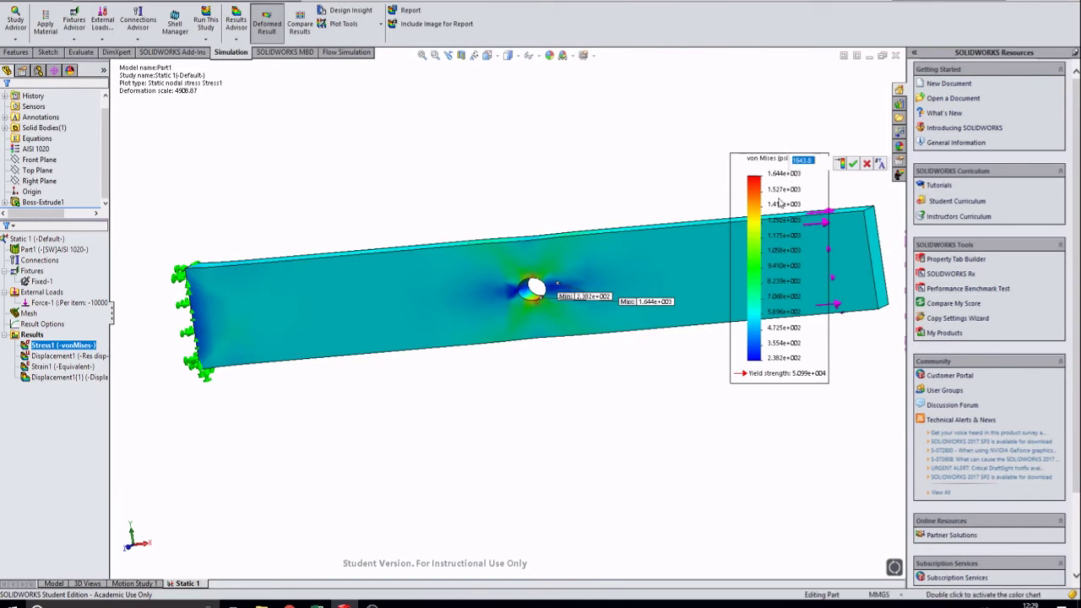
double_click(781, 201)
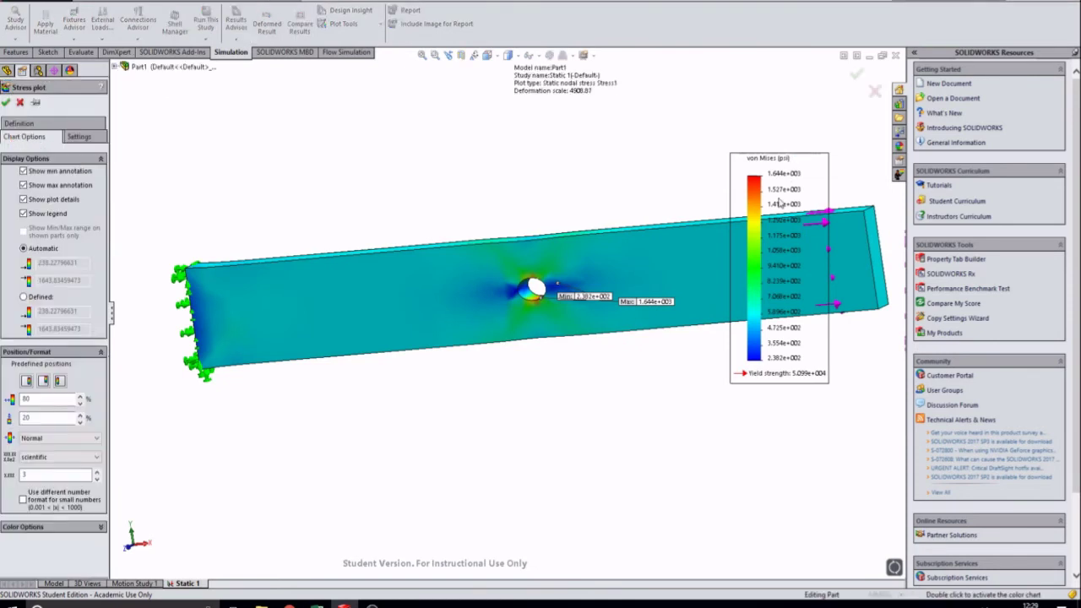
left_click(69, 125)
left_click(54, 197)
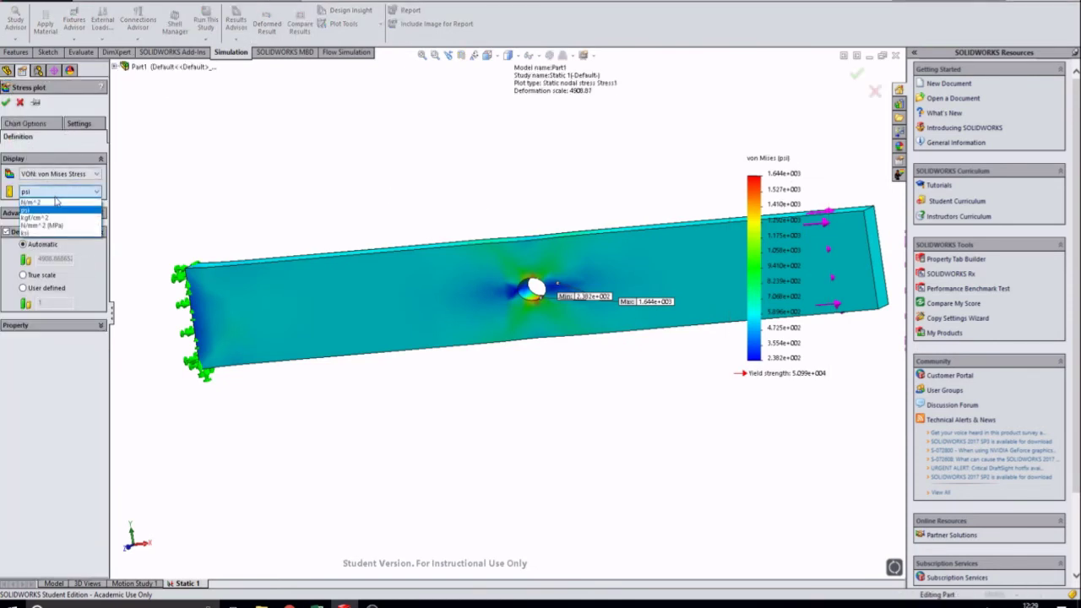
left_click(59, 208)
left_click(6, 102)
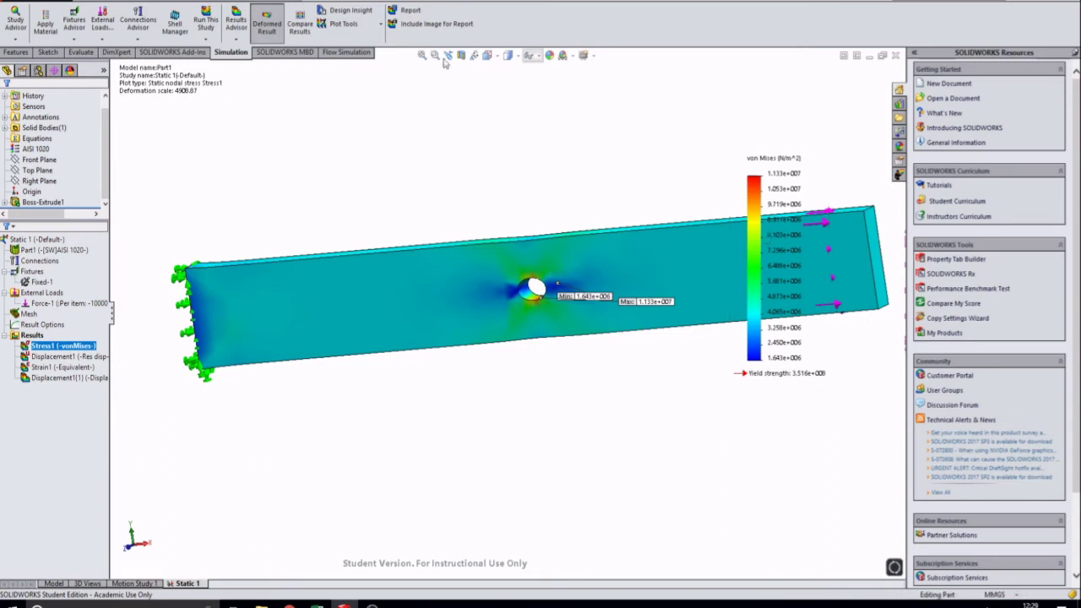
Switch to the Excel workbook and enter 1.133E7 as the maximum stress of study 1 in cell D6.
left_click(317, 602)
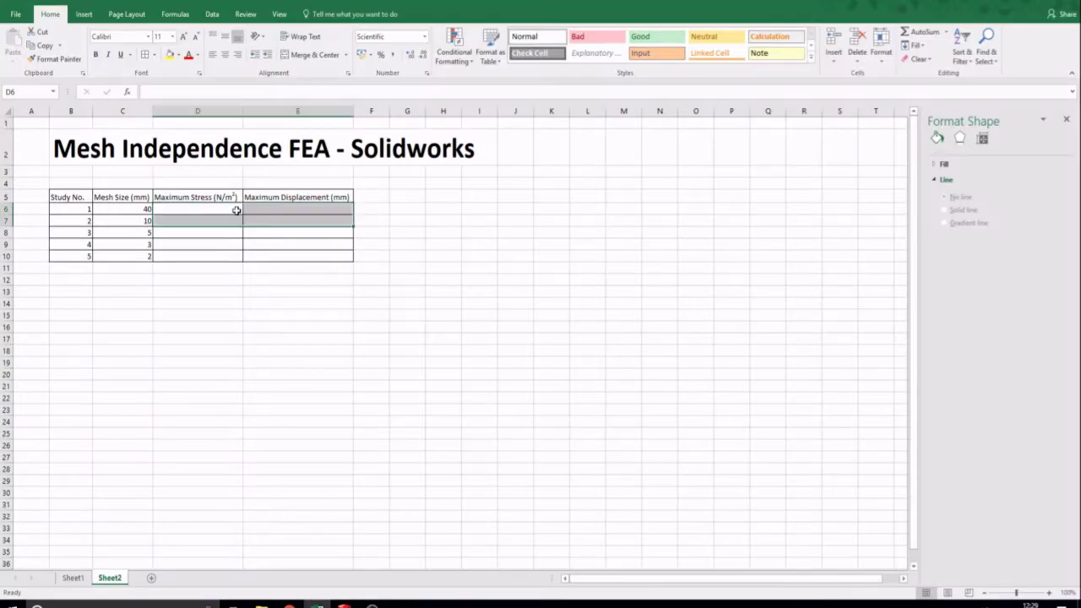
left_click(226, 211)
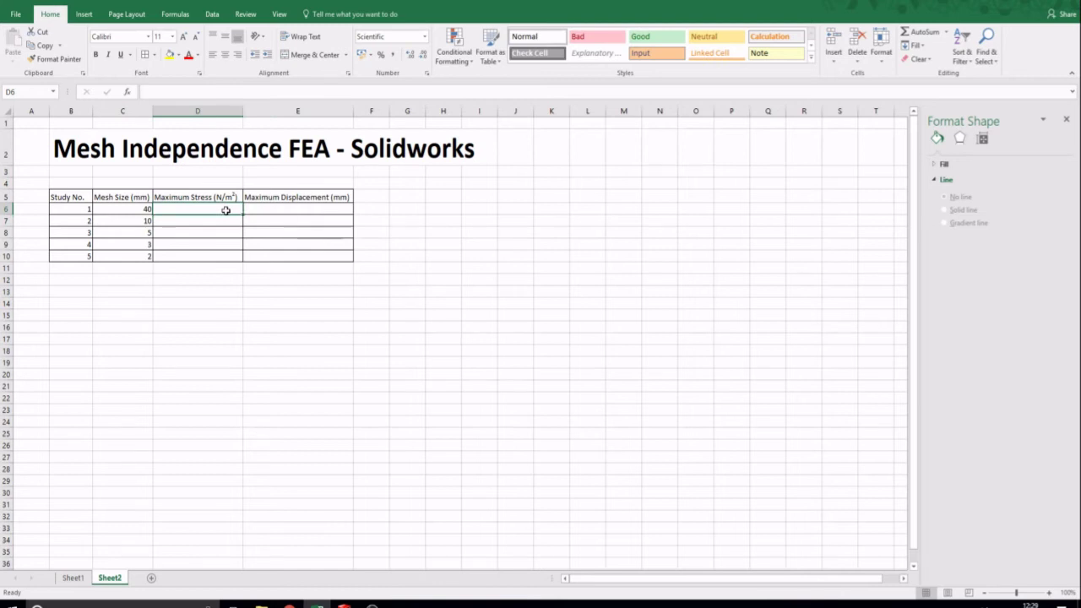
type("1.133")
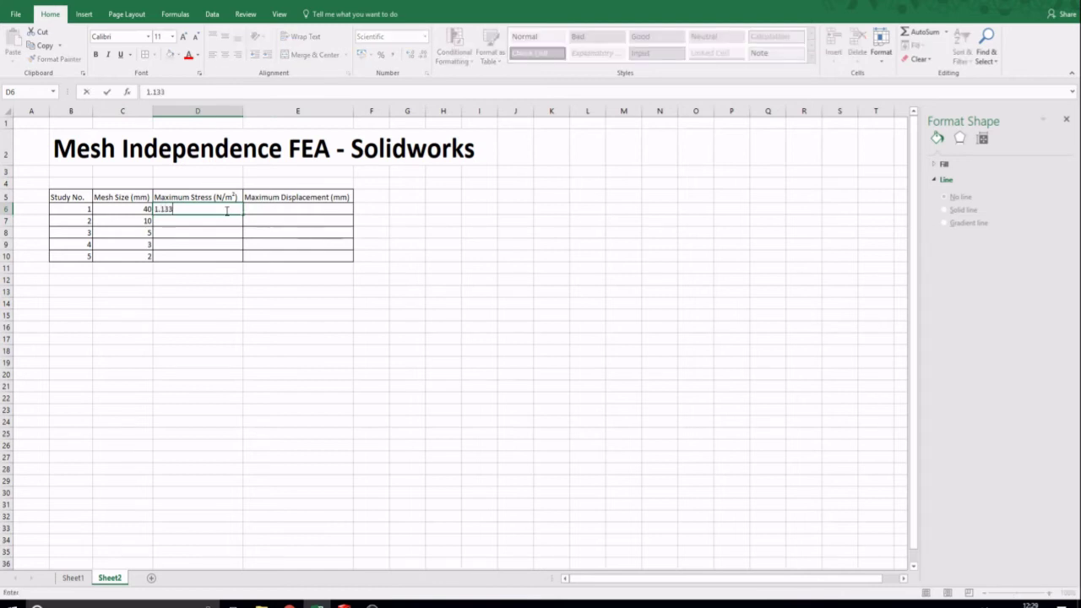
type("E7")
key("Return")
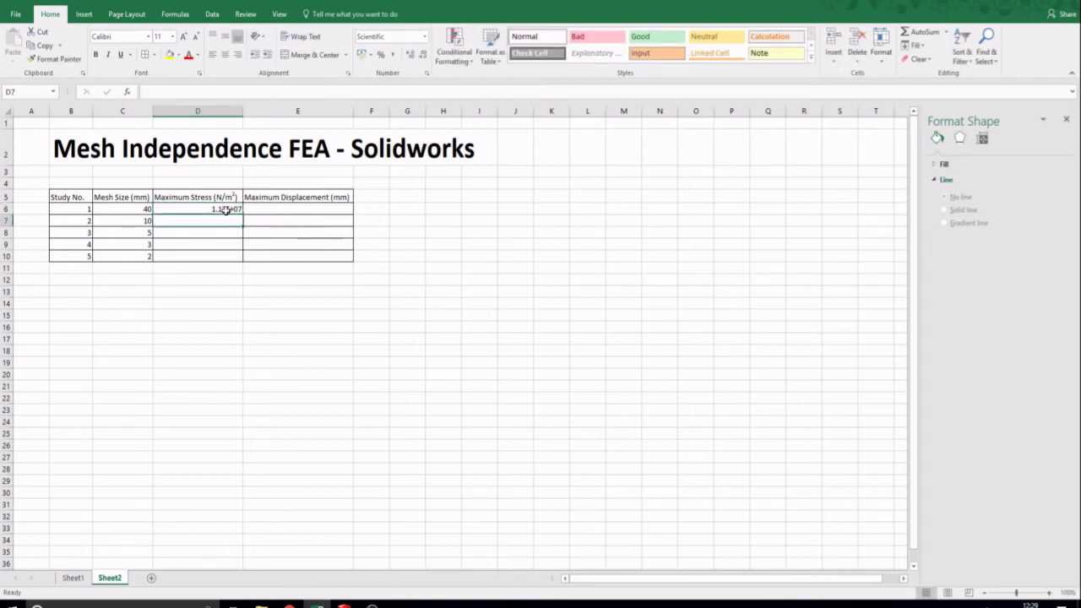
Display the resultant displacement plot in SOLIDWORKS and enter 1.427E-2 as study 1's maximum displacement in cell E6 of the Excel table.
left_click(344, 601)
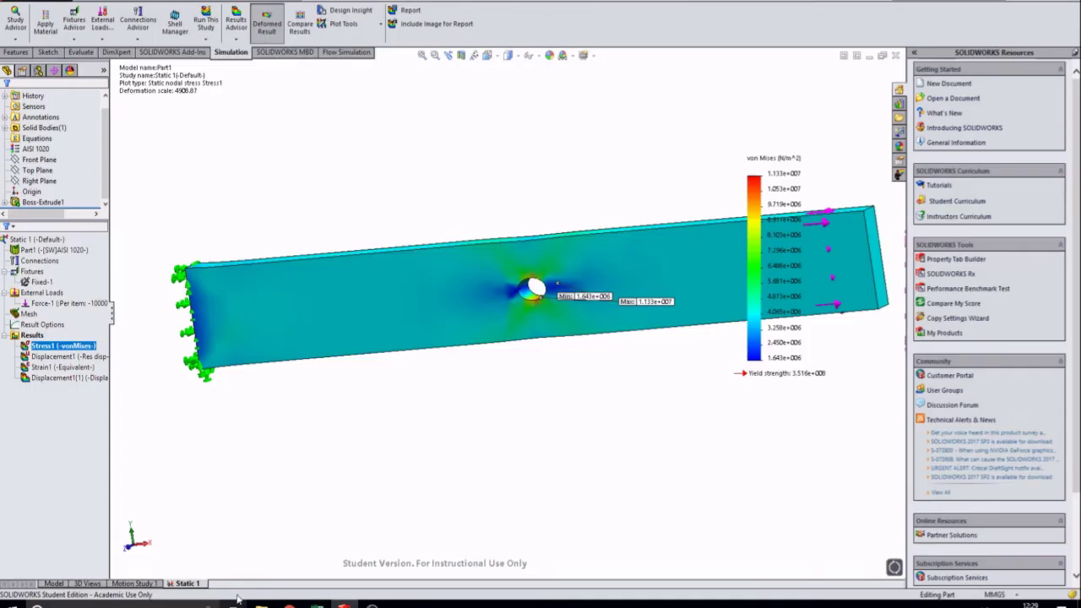
double_click(97, 356)
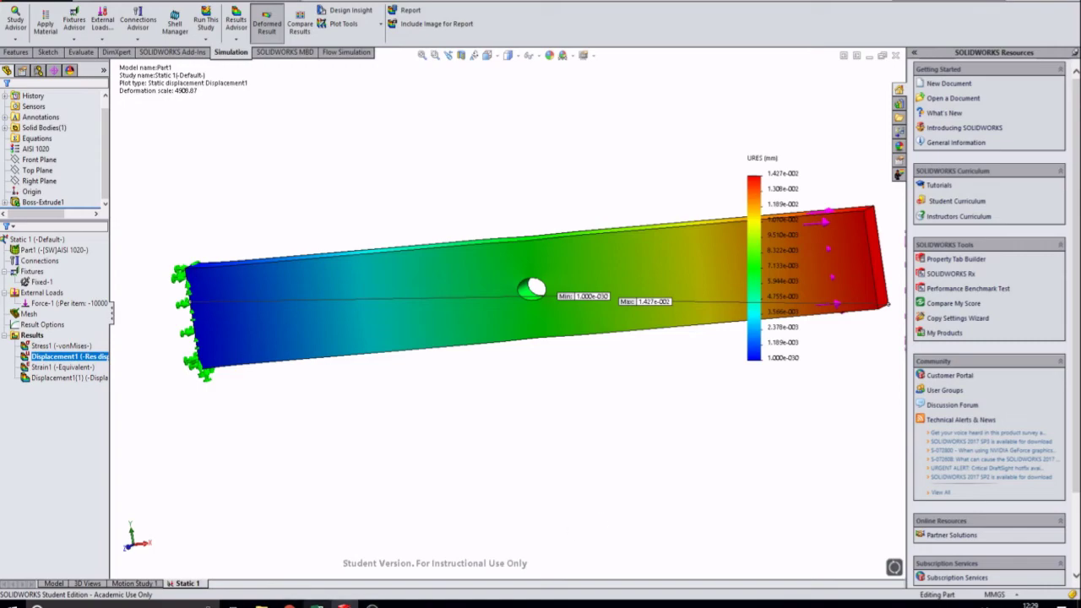
key("alt+Tab")
left_click(306, 212)
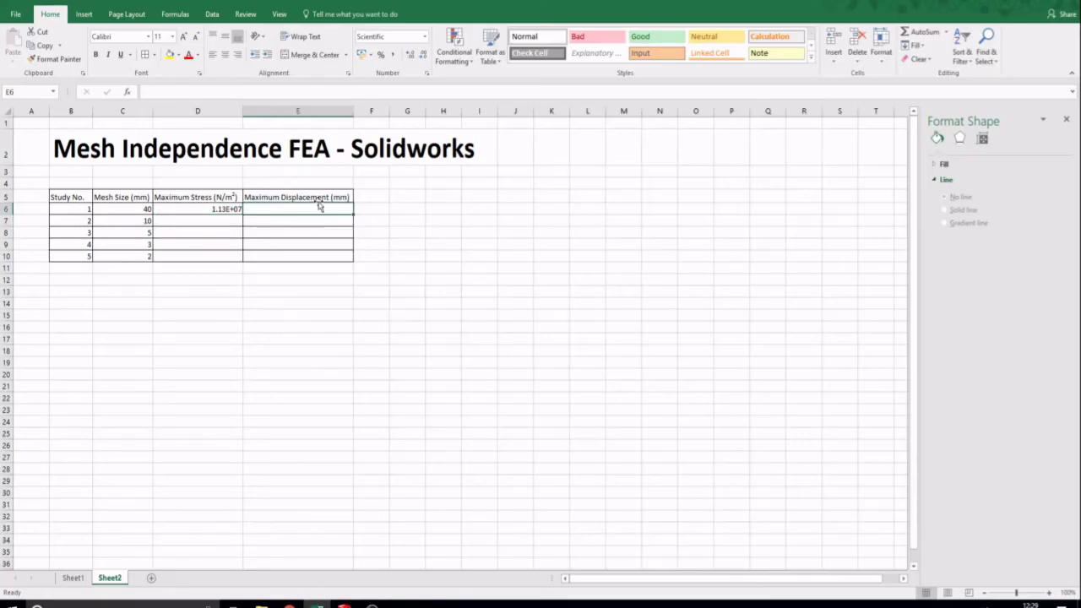
type("1.42")
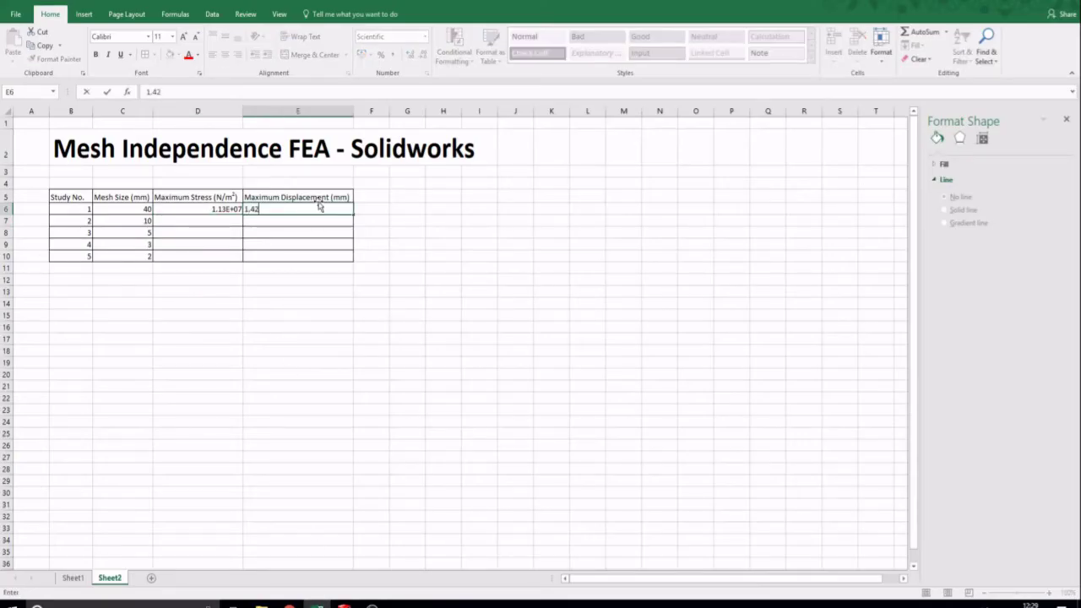
type("7E-2")
key("Return")
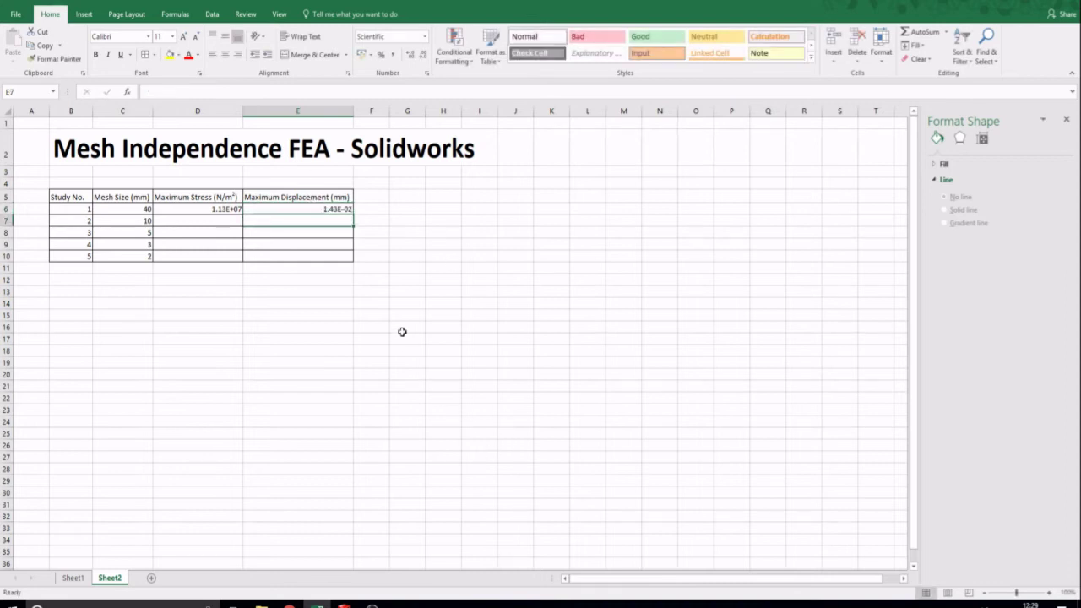
Return to SOLIDWORKS, remesh the part with a 10 mm global element size, accepting the loss of old results, and run the study.
left_click(137, 221)
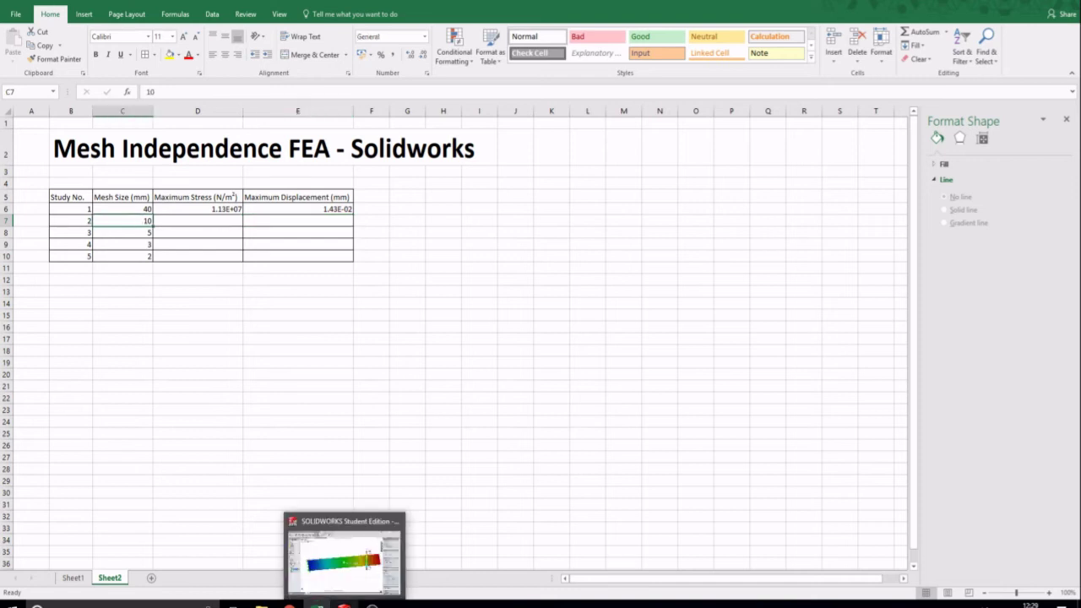
left_click(344, 605)
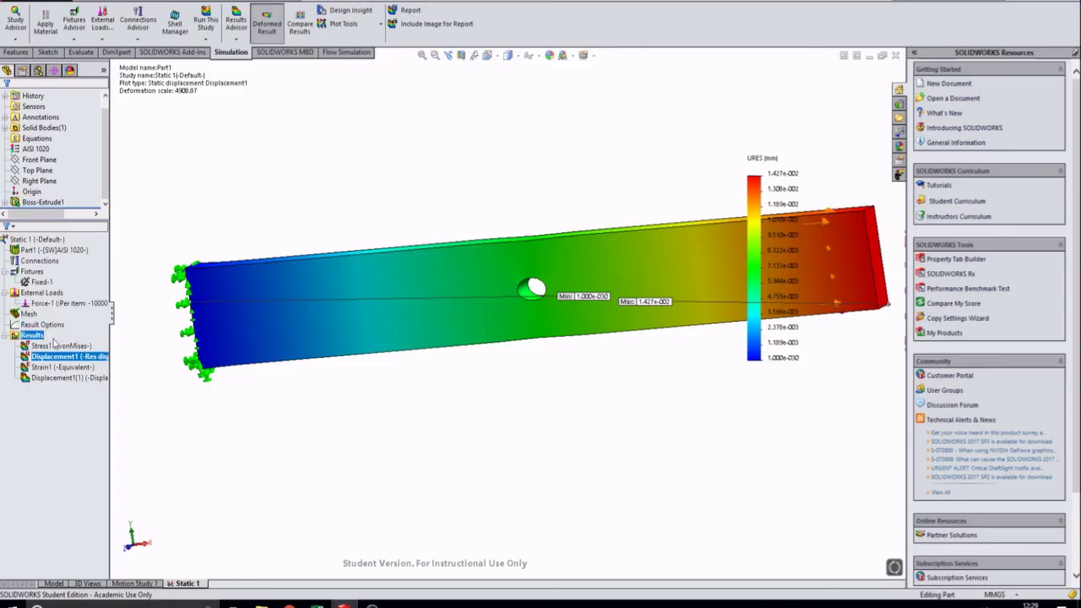
right_click(31, 318)
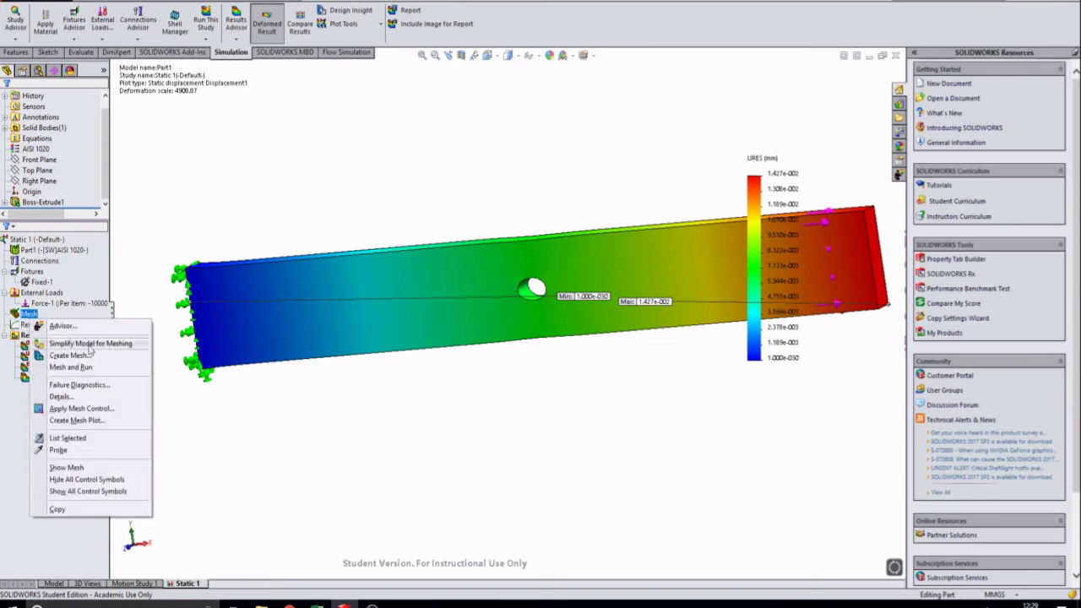
left_click(70, 355)
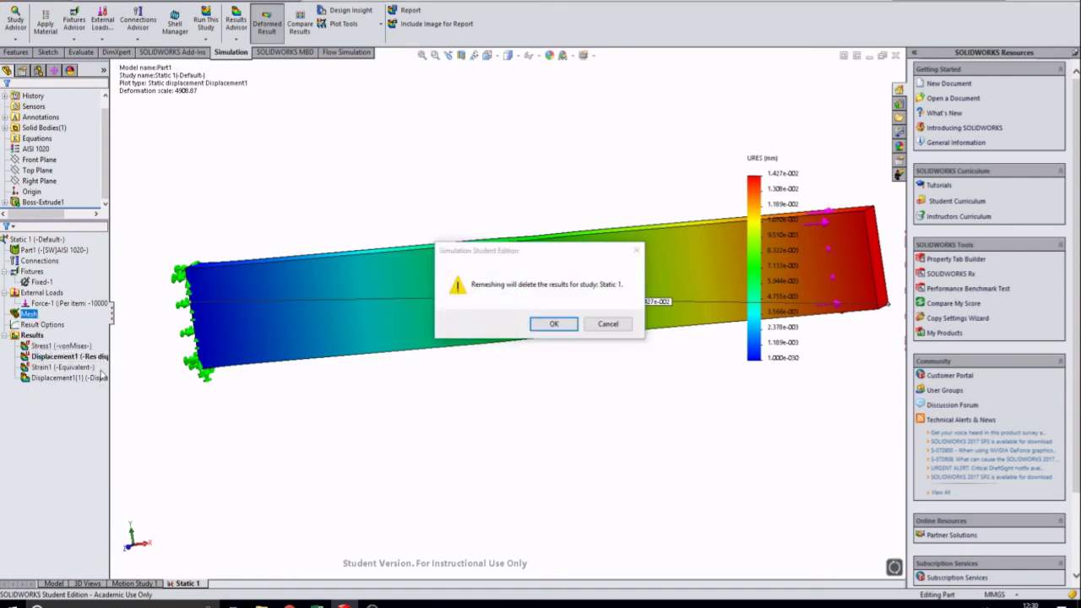
left_click_drag(540, 245, 534, 162)
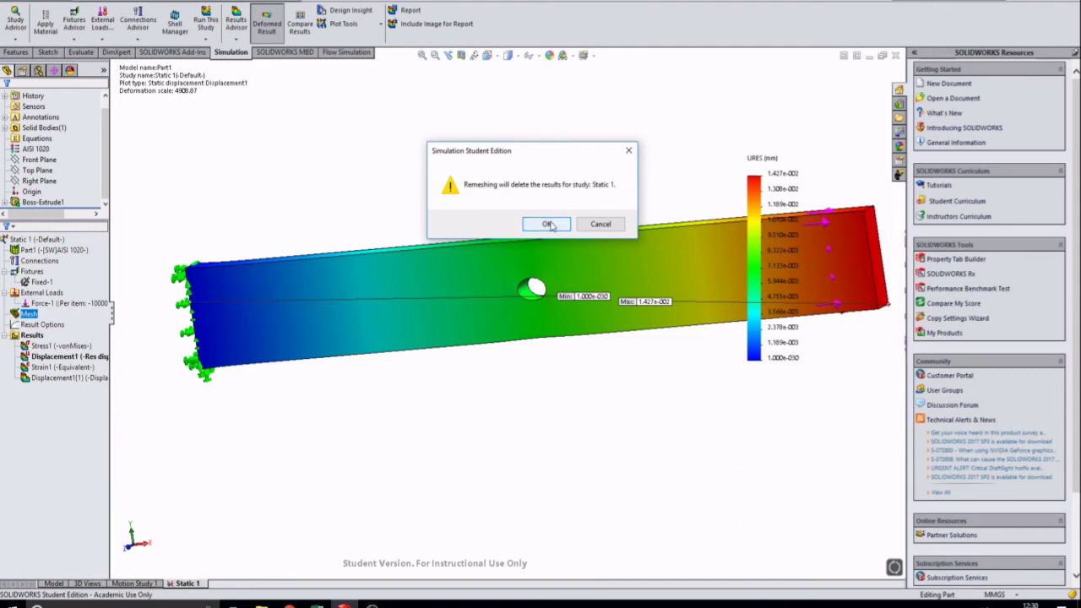
left_click(549, 225)
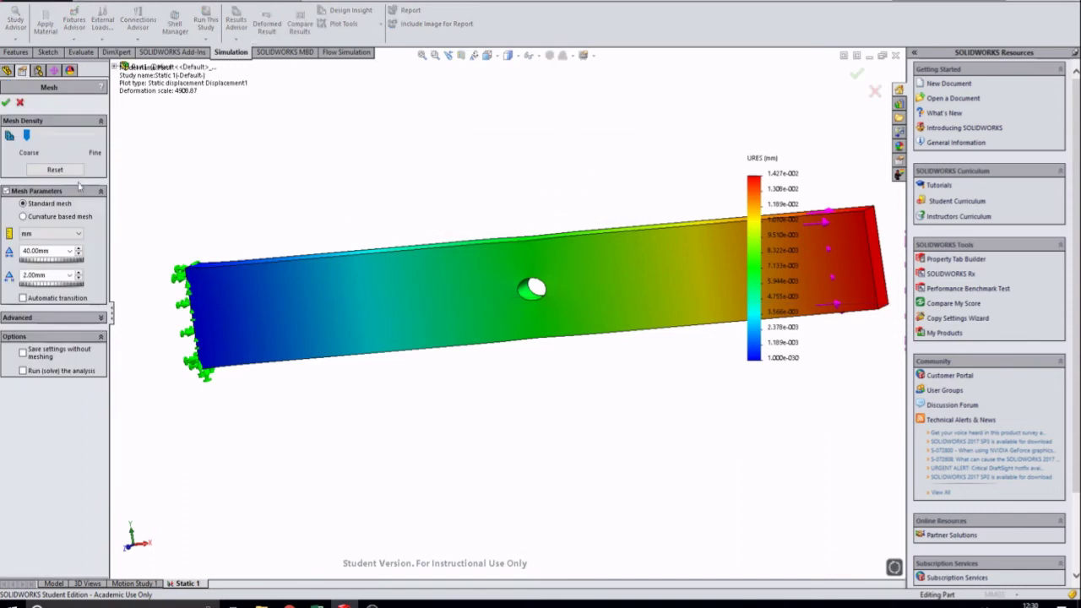
double_click(49, 251)
type("10")
key("Return")
left_click(5, 103)
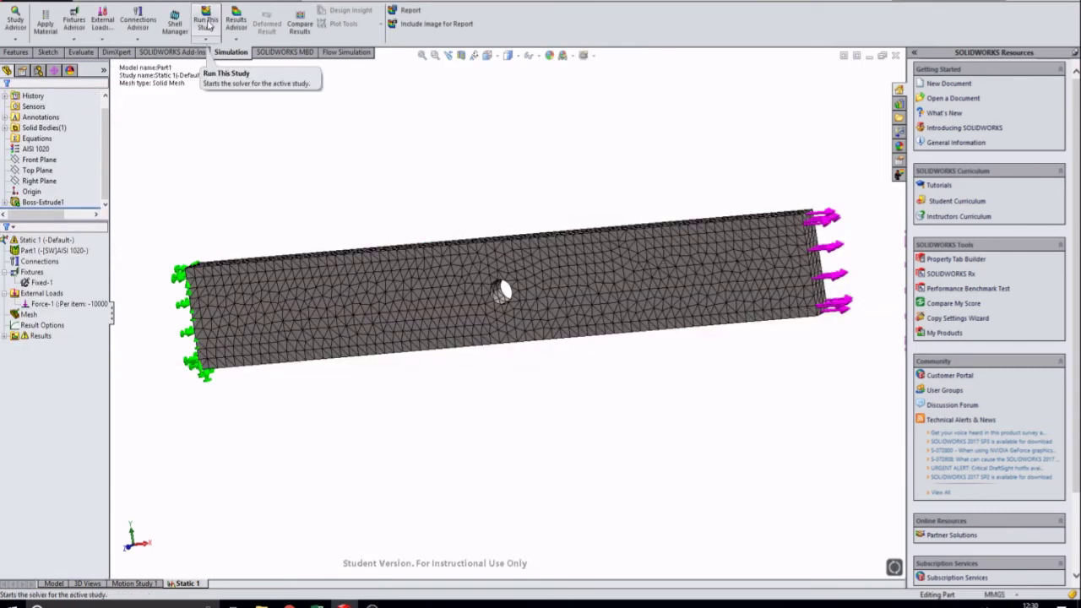
left_click(207, 24)
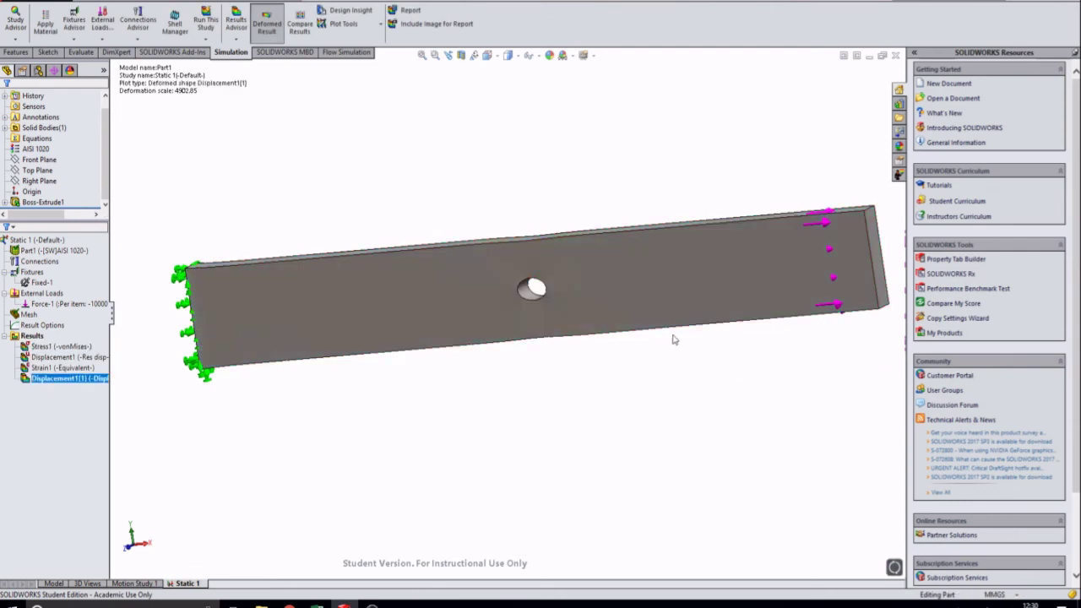
Display the von Mises stress plot and enter 1.167E7 as study 2's maximum stress in cell D7 of the Excel table.
double_click(59, 346)
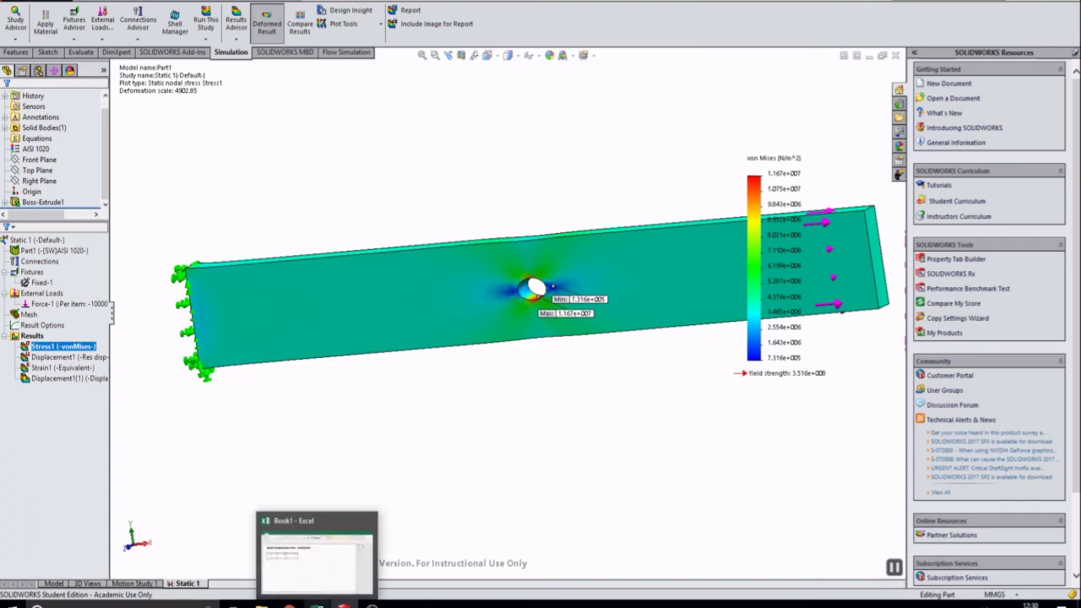
left_click(317, 605)
left_click(217, 221)
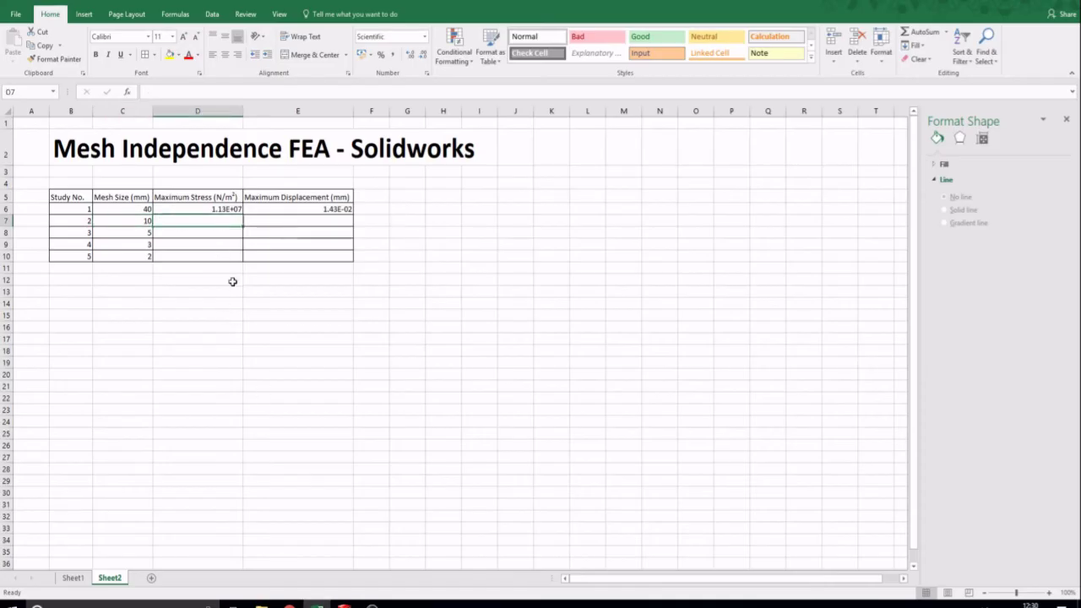
type("1.3")
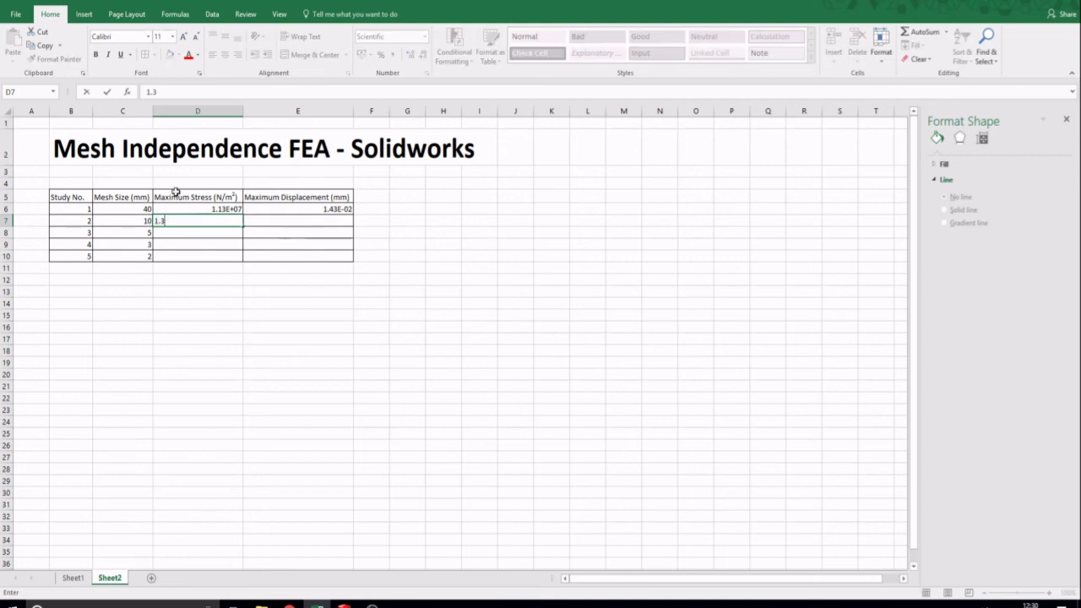
key("BackSpace")
type("167E7")
key("Return")
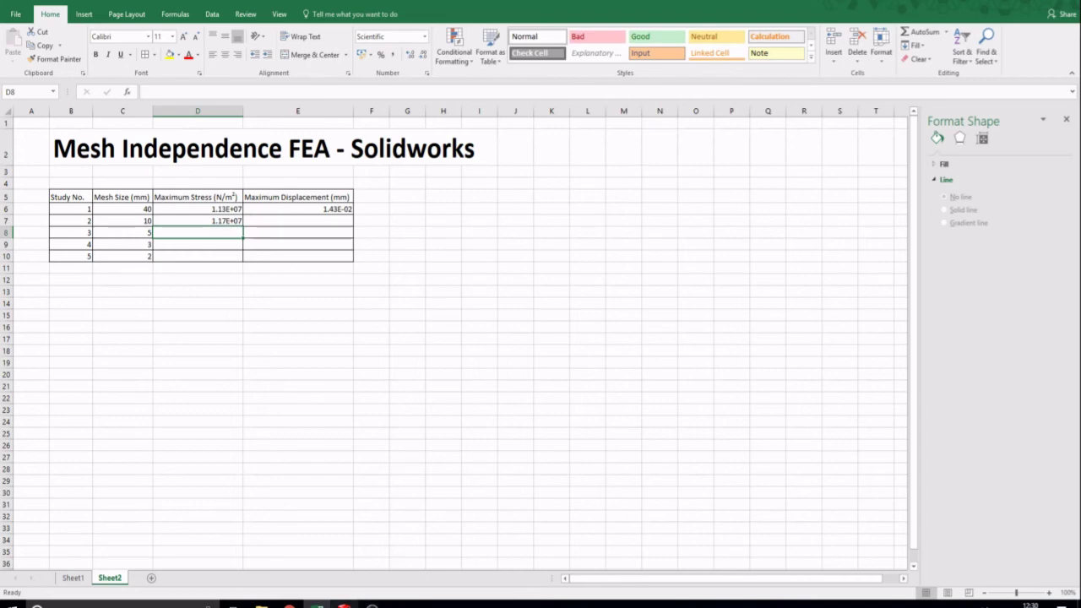
Display the resultant displacement plot in SOLIDWORKS and enter 1.428E-02 as study 2's maximum displacement in cell E7 of the Excel table.
left_click(344, 605)
double_click(85, 357)
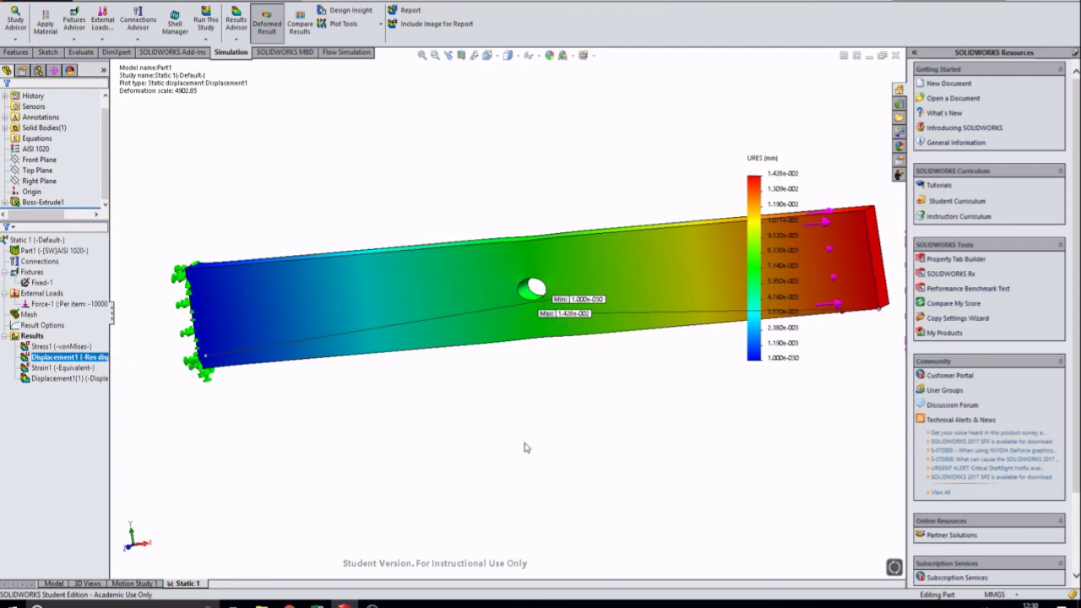
left_click(316, 605)
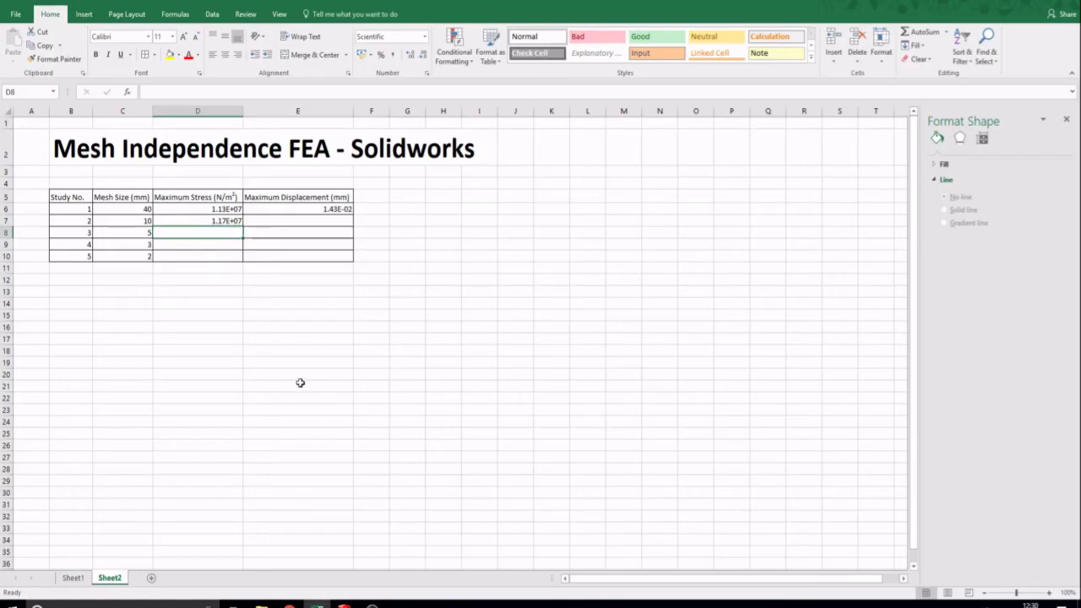
left_click(336, 221)
type("1")
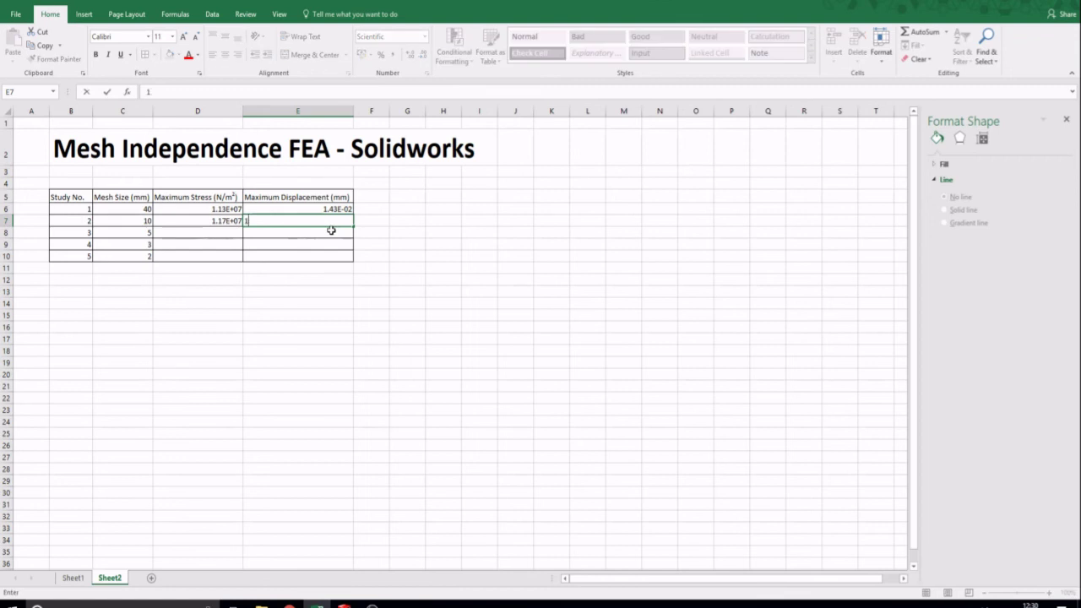
type(".428E-02")
key("Return")
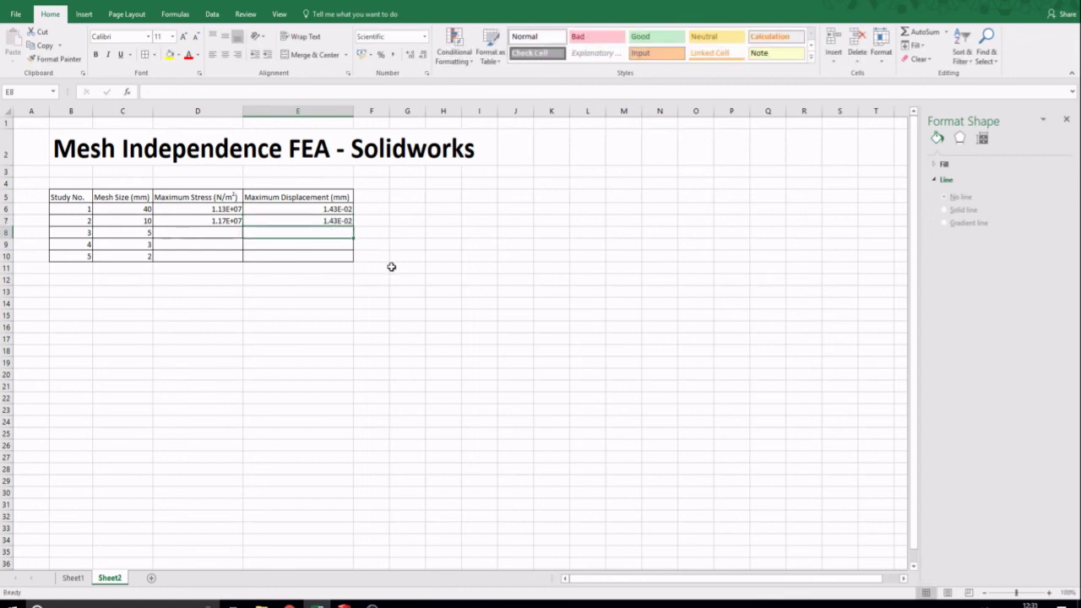
left_click(391, 267)
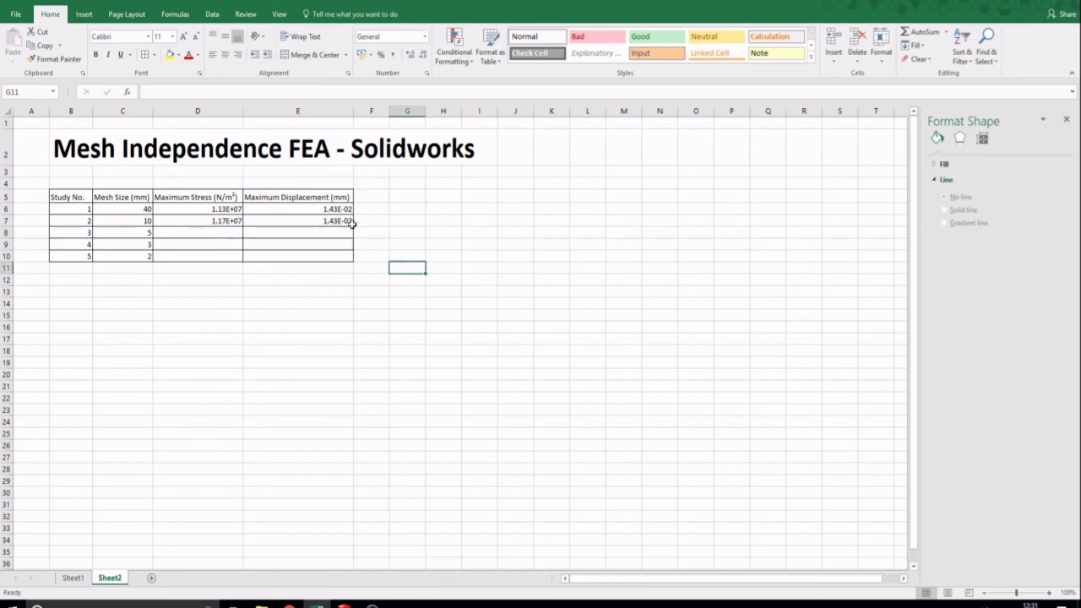